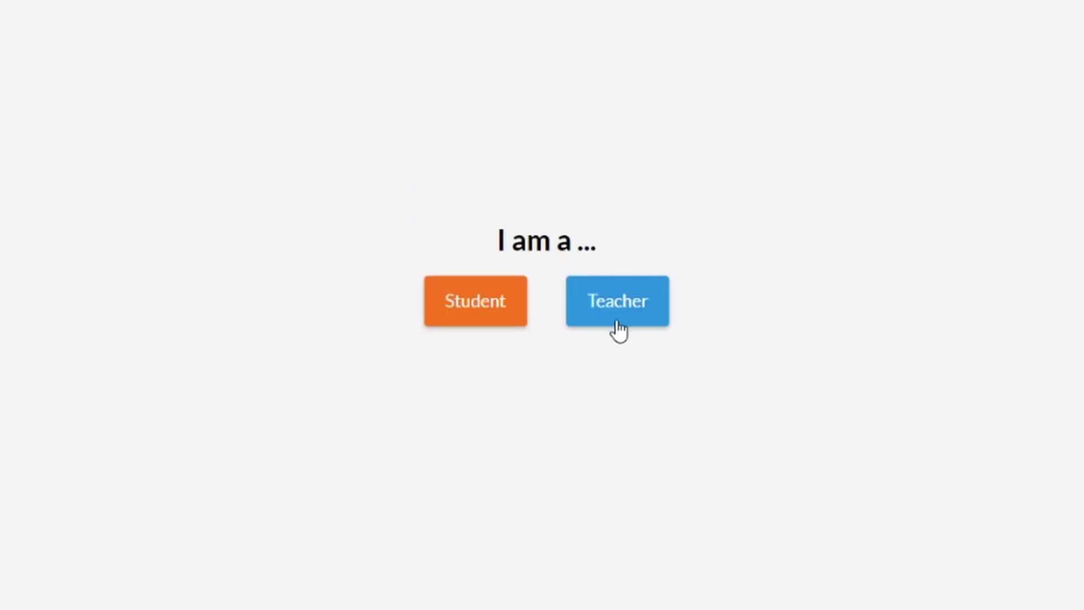
- Choose the Teacher role and start entering the class name Mr. Cook's Corner
click(619, 327)
click(557, 263)
text(Mr)
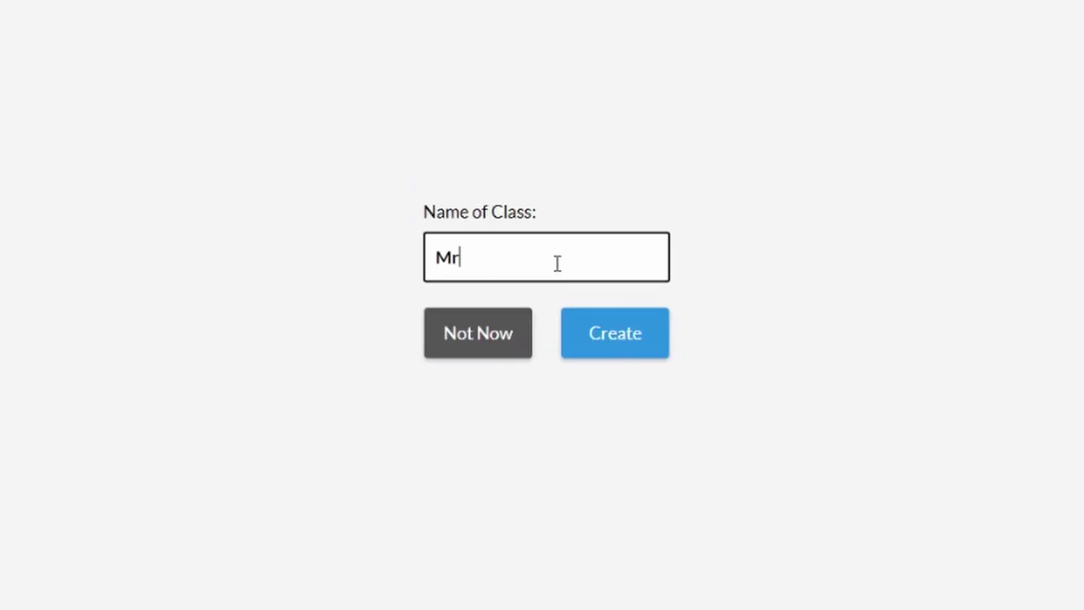
text(. Cook's Corne)
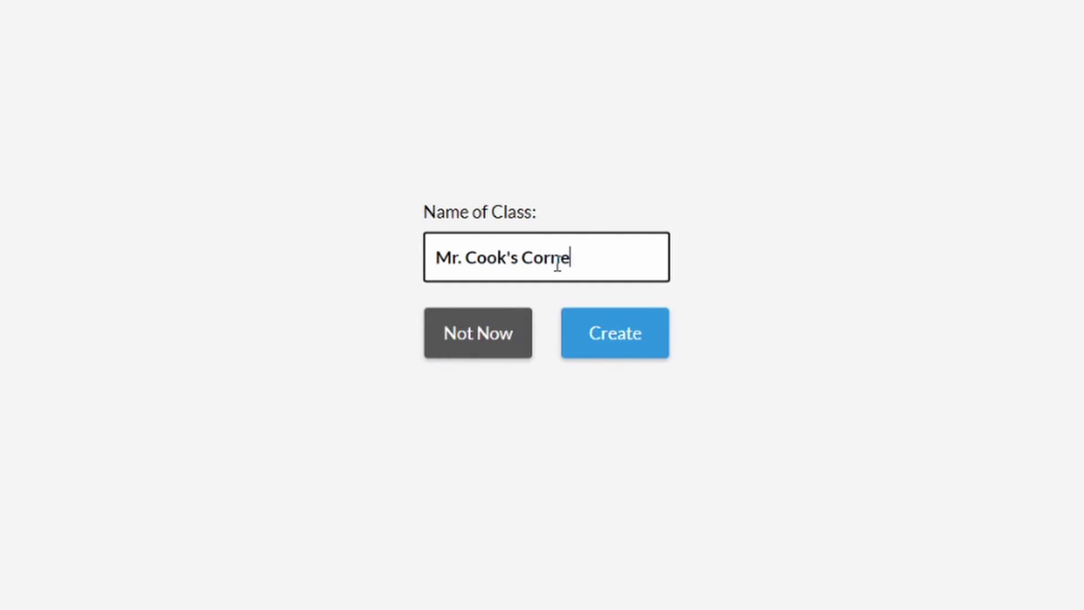
text(r)
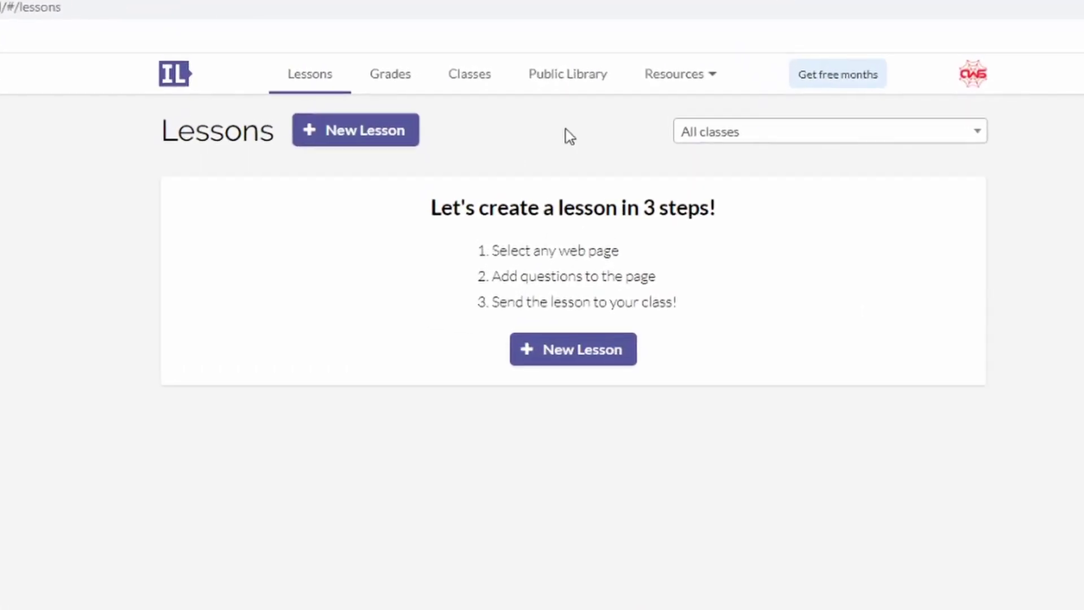
- Go to the Find Content search page from the Resources list
click(711, 85)
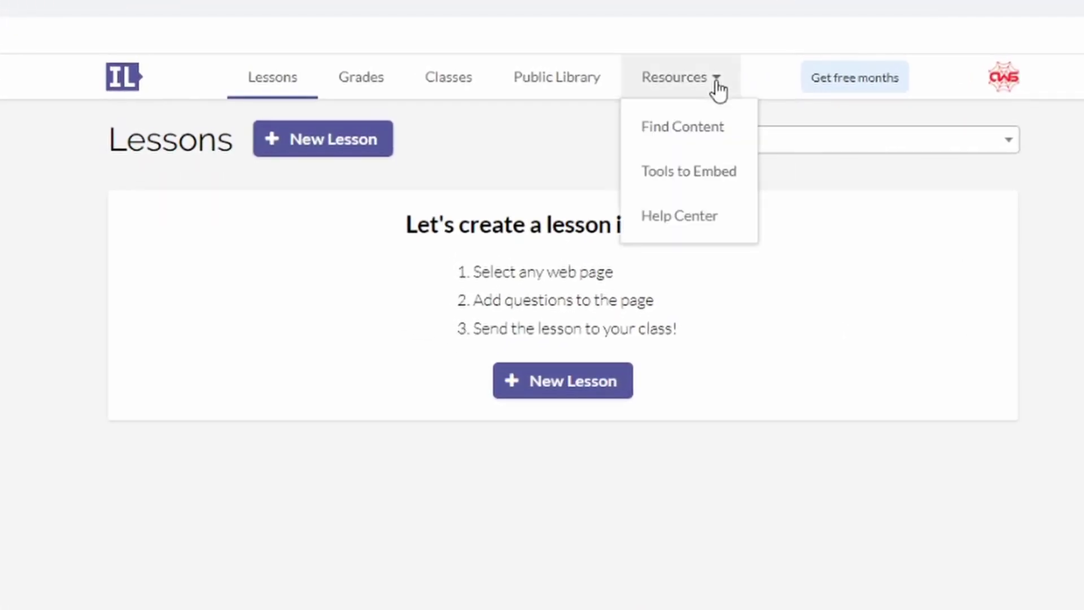
click(693, 135)
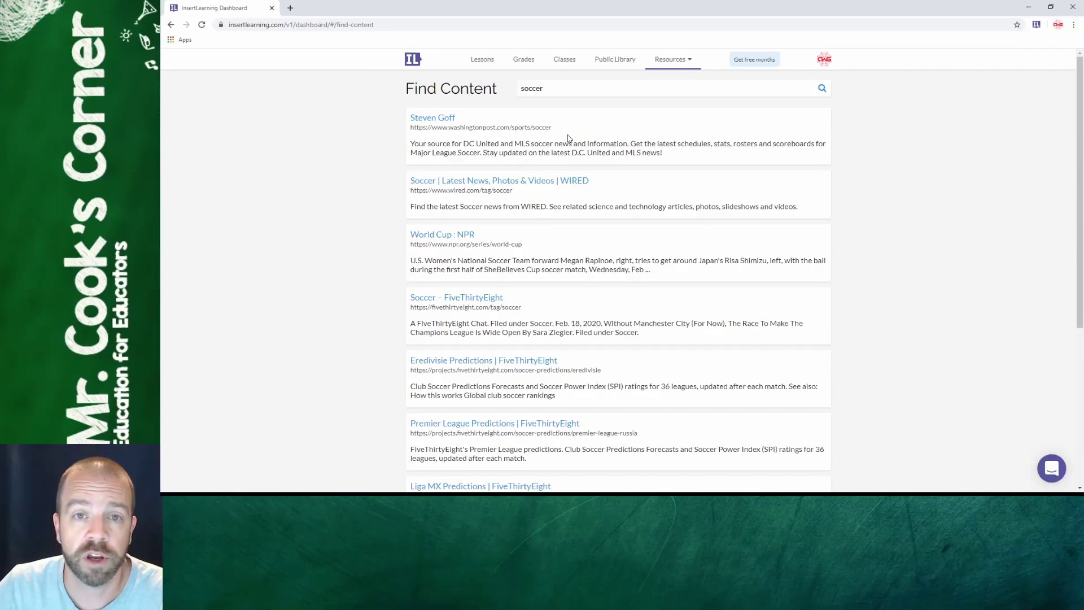
scroll(568, 135, down, 4)
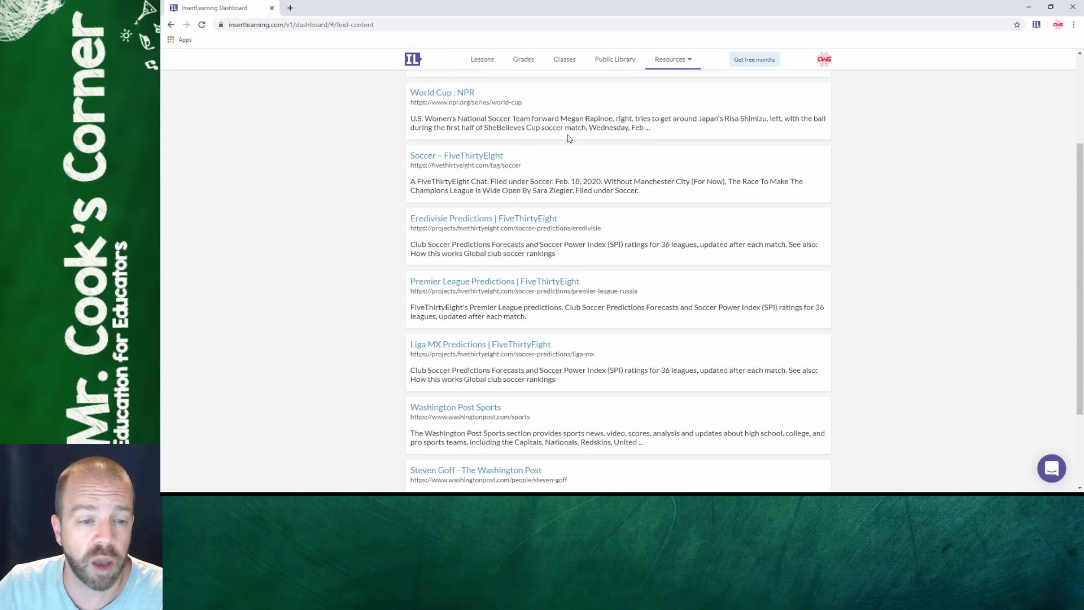
scroll(567, 136, down, 3)
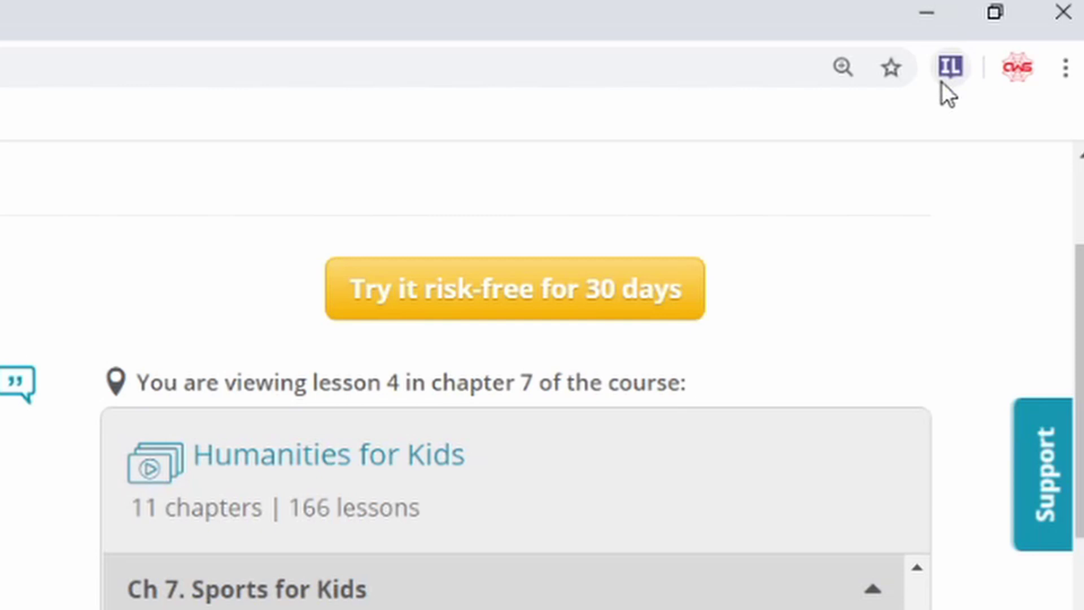
- Load the InsertLearning toolbar onto the soccer lesson and show its More Options list
click(949, 68)
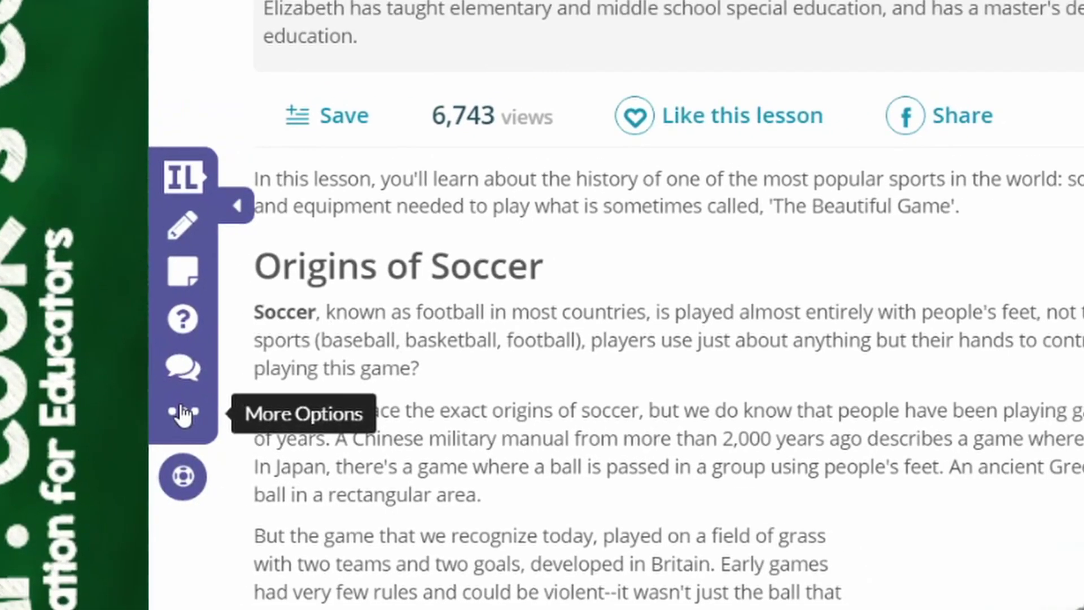
click(500, 393)
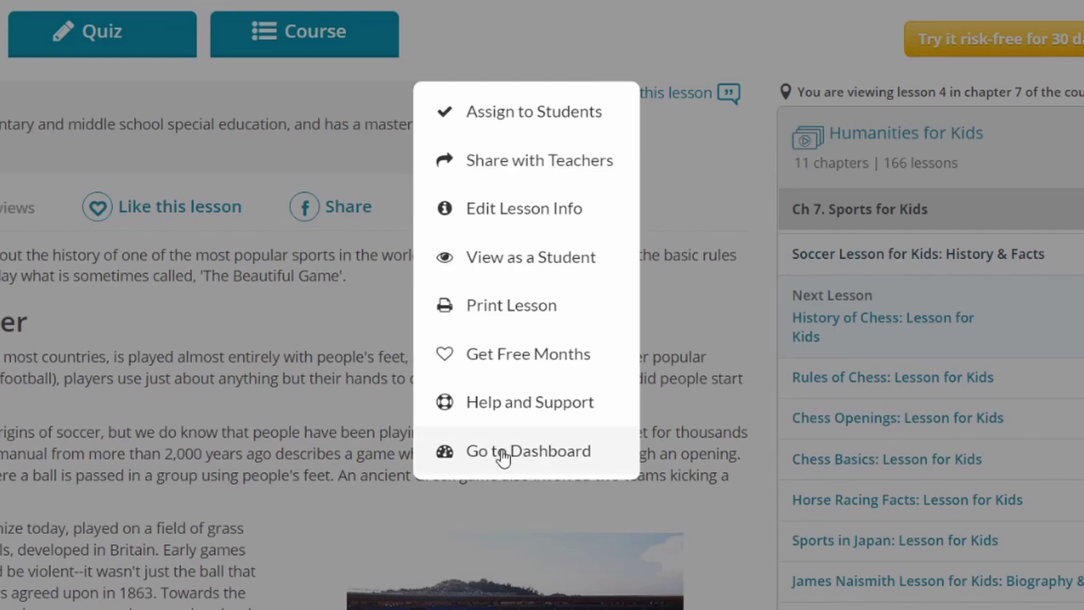
- Highlight the feet-not-hands sentence and attach the comment 'Sentence 1'
click(290, 345)
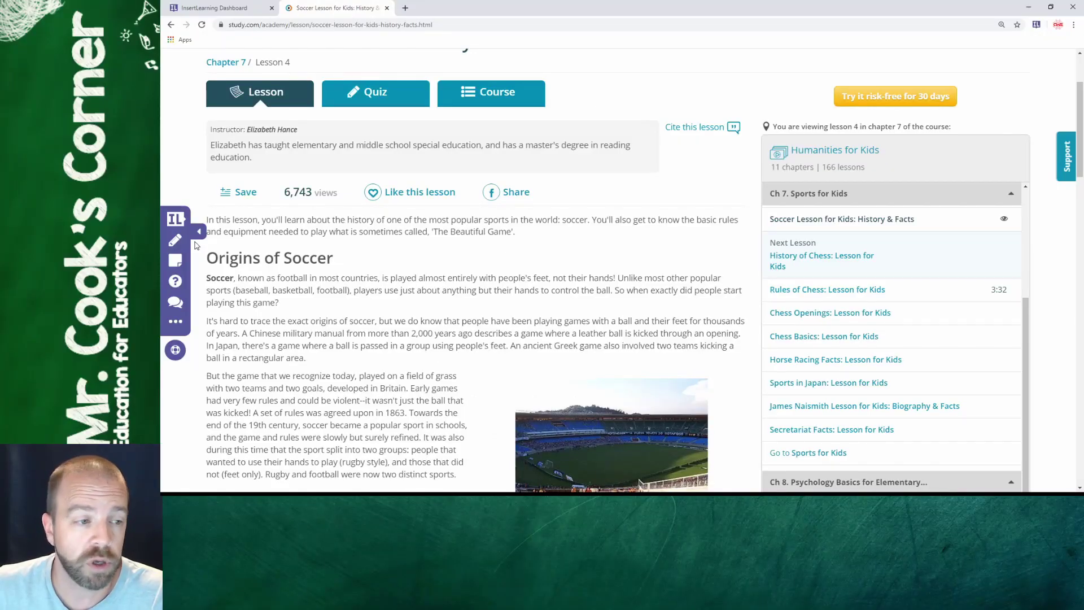
click(175, 242)
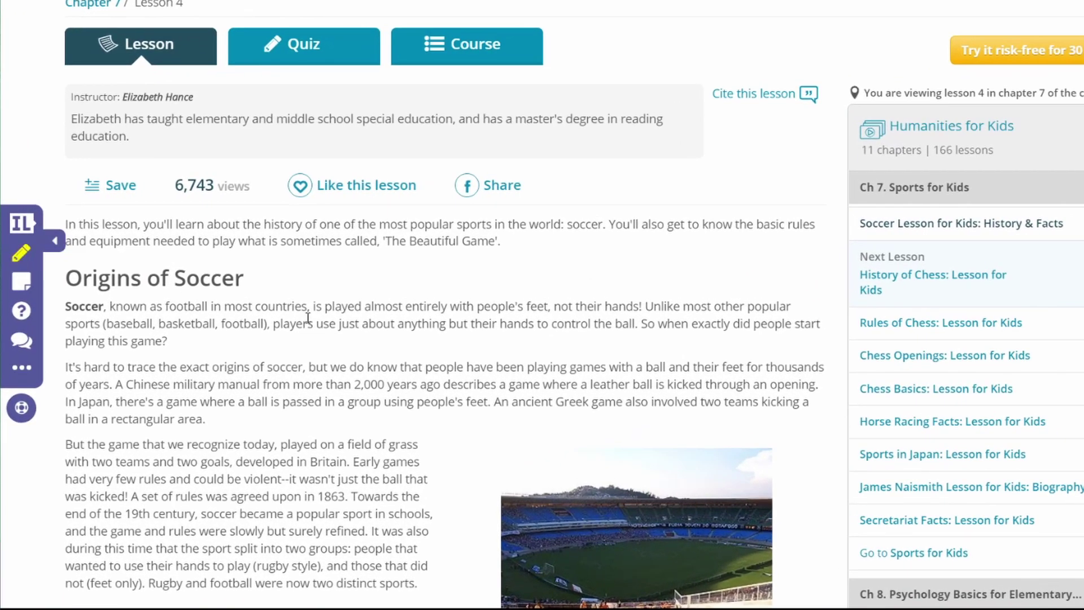
drag(310, 306, 644, 306)
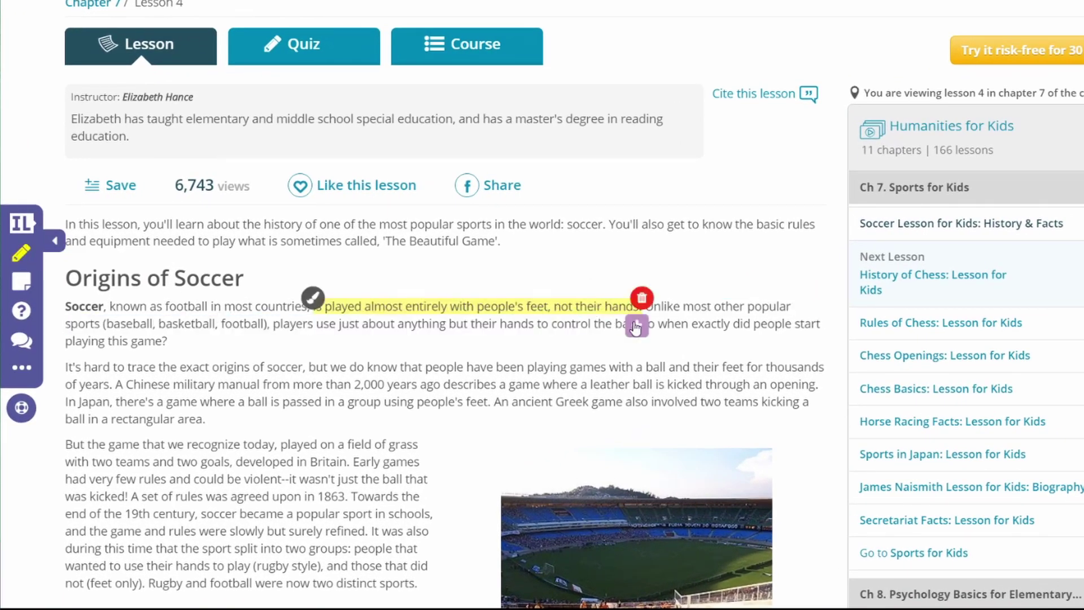
click(636, 326)
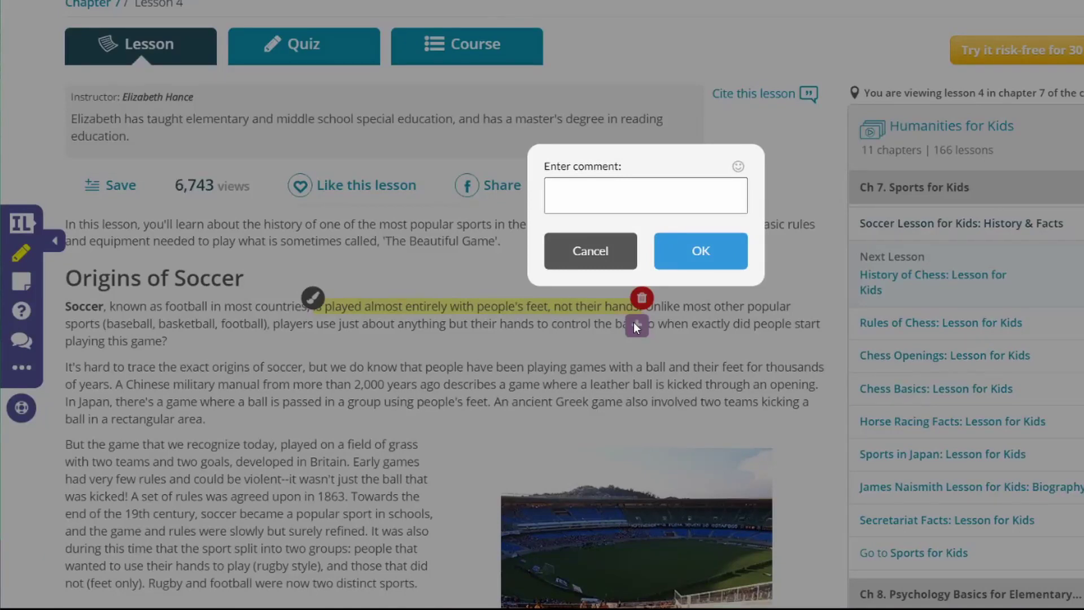
text(Sentence 1)
key(Return)
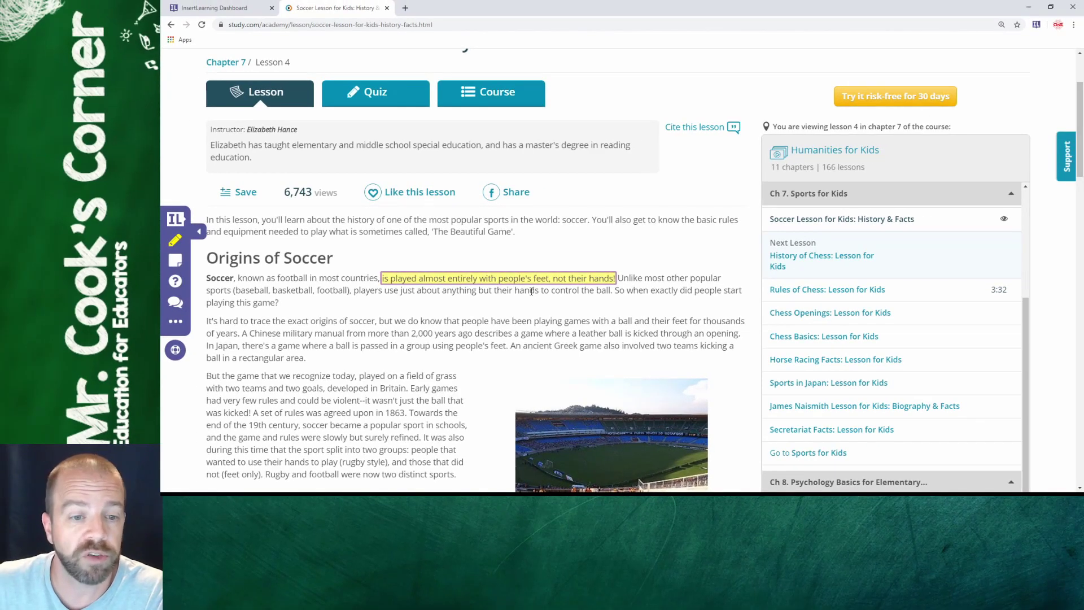
click(533, 283)
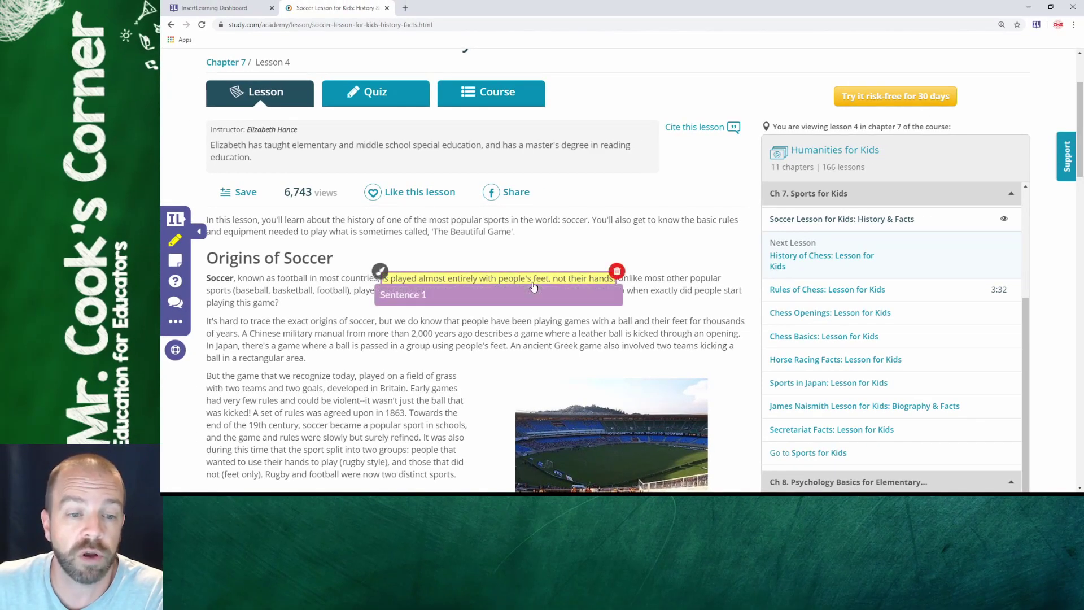
scroll(613, 240, down, 2)
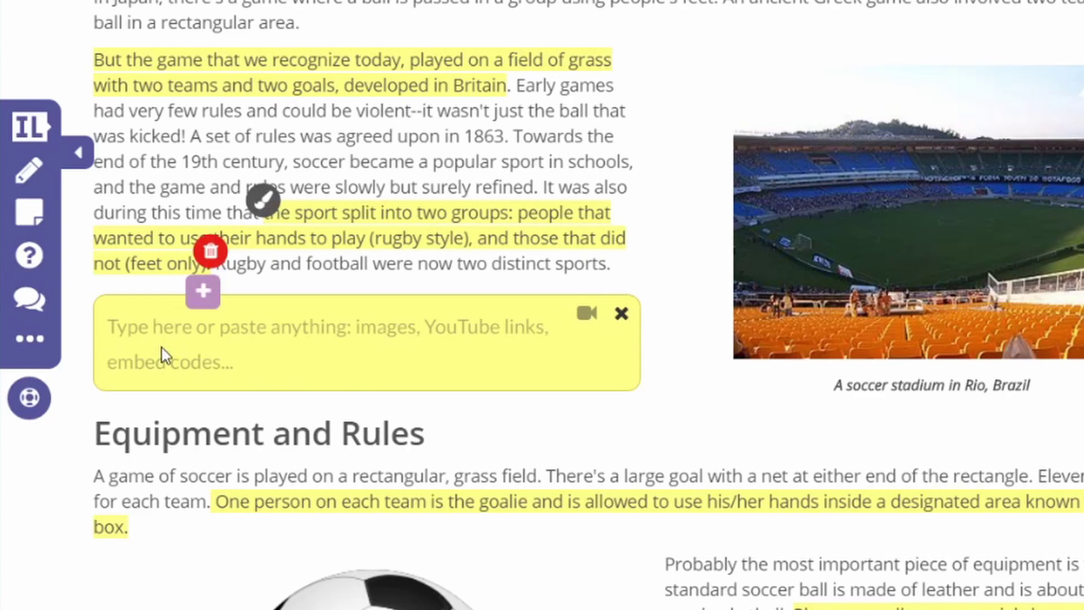
- Paste the Wikipedia Rugby football link into a new note below the rugby paragraph
click(174, 354)
text(https://en.wikipedia.org/wiki/Rugby_football)
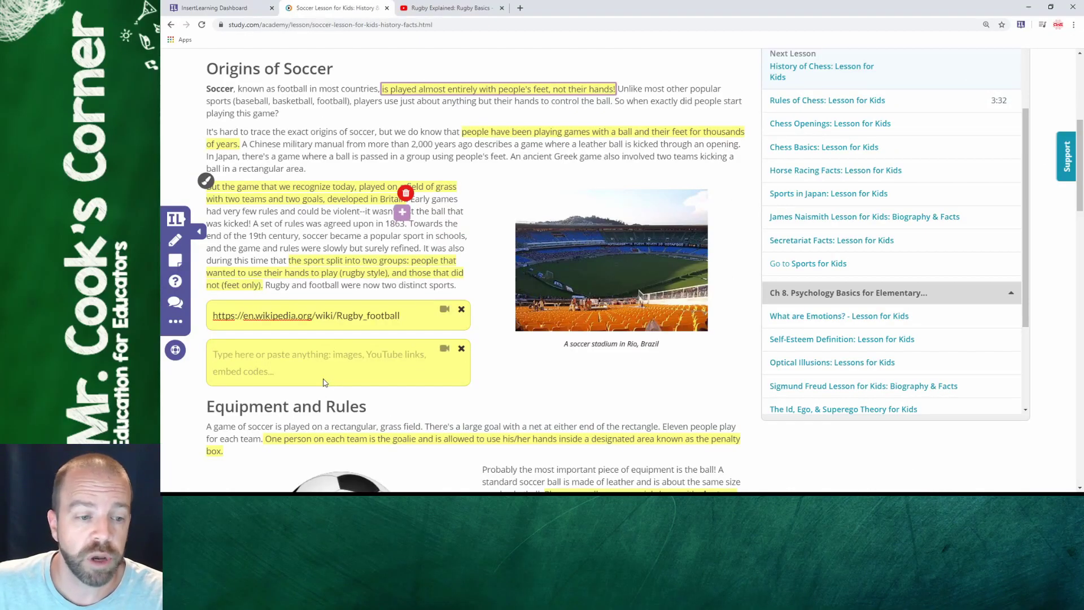
- Embed the 'Rugby Explained: Rugby Basics' video in a note, then test-play and pause it
click(455, 8)
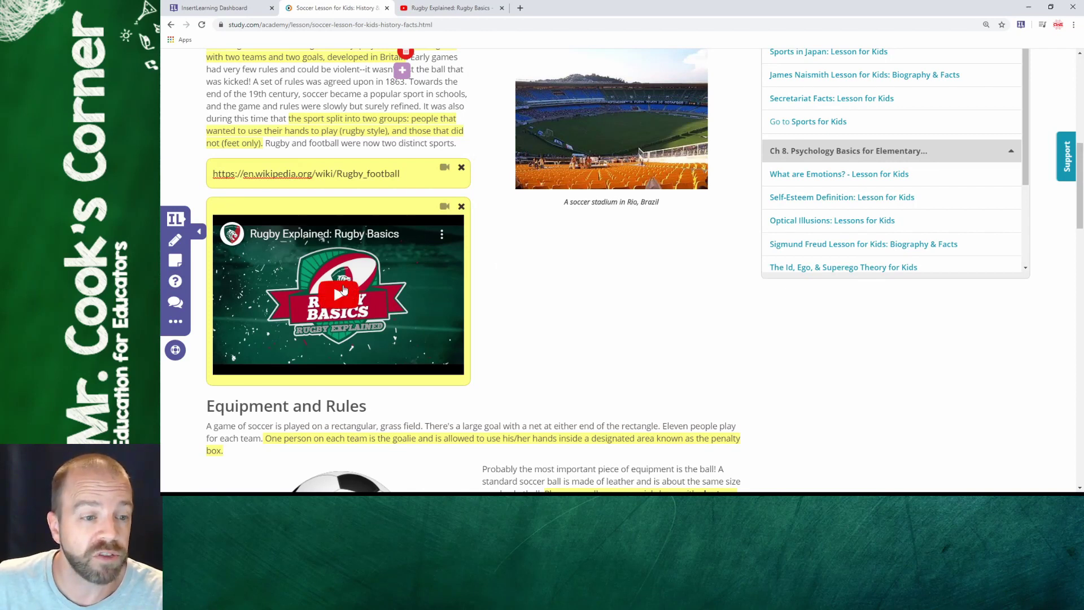
click(337, 294)
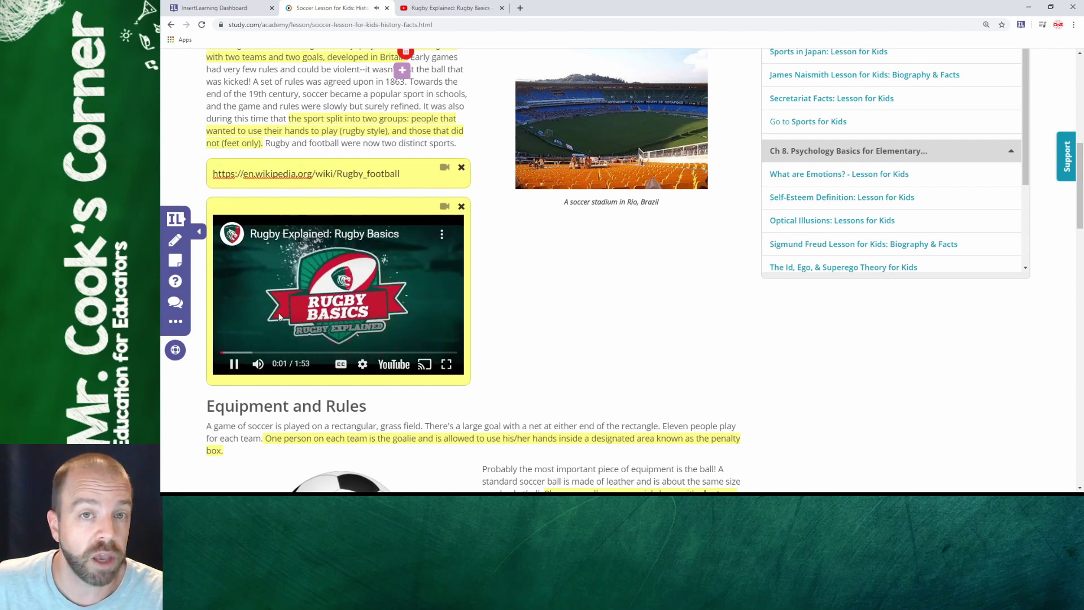
click(381, 314)
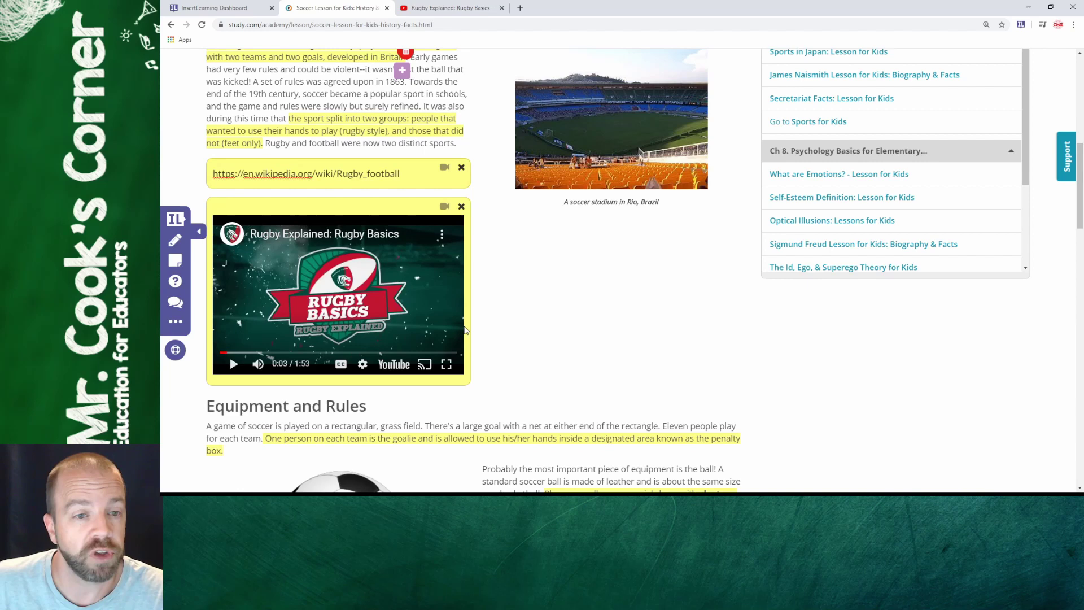
scroll(477, 324, up, 2)
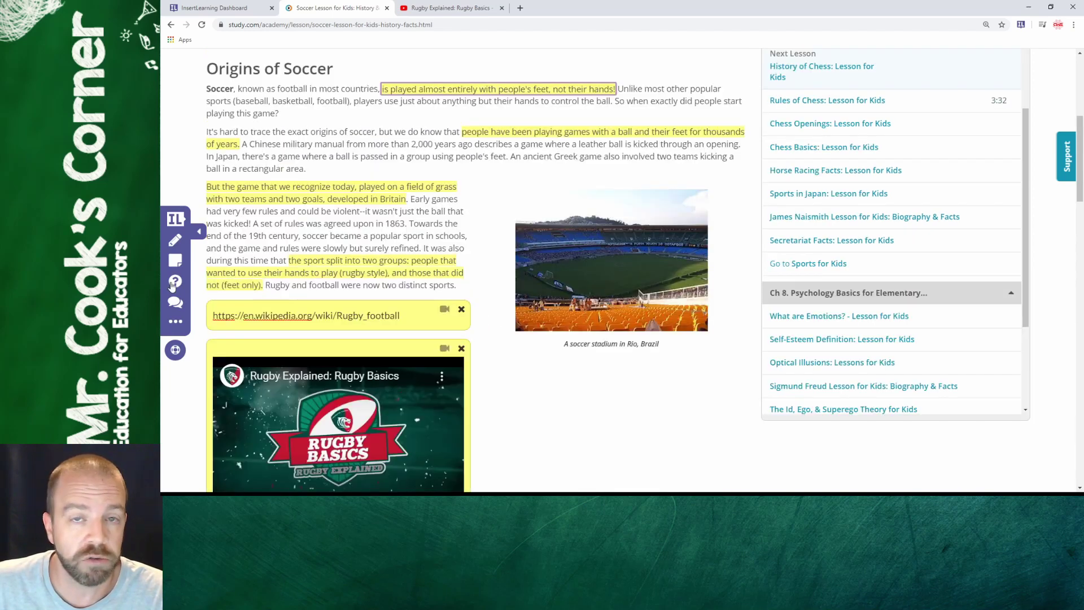
- Create the soccer-century question, adding choice 19th and marking it correct
click(175, 284)
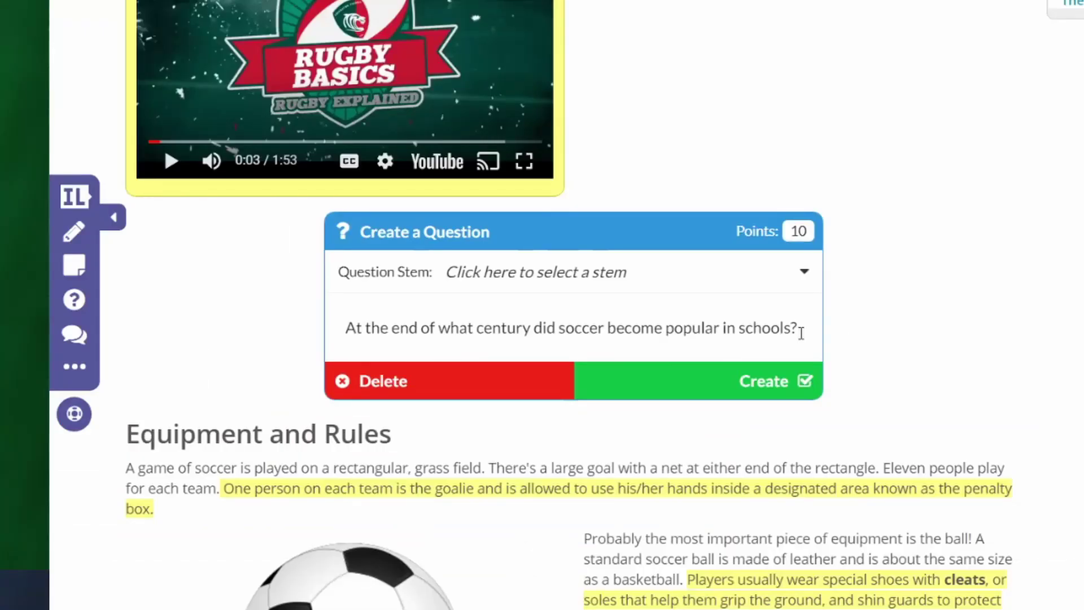
click(767, 383)
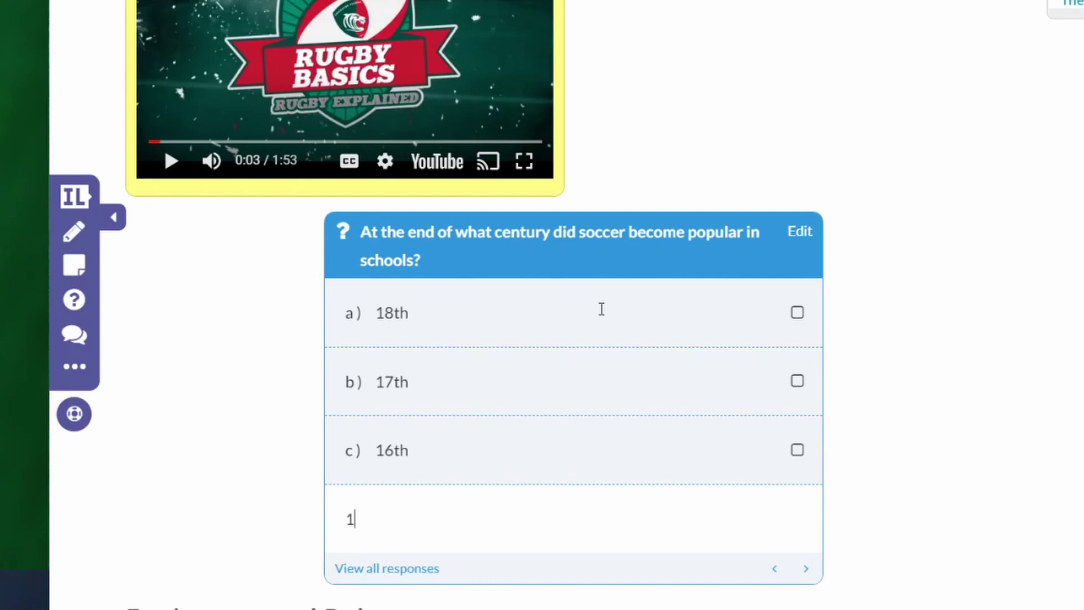
key(Return)
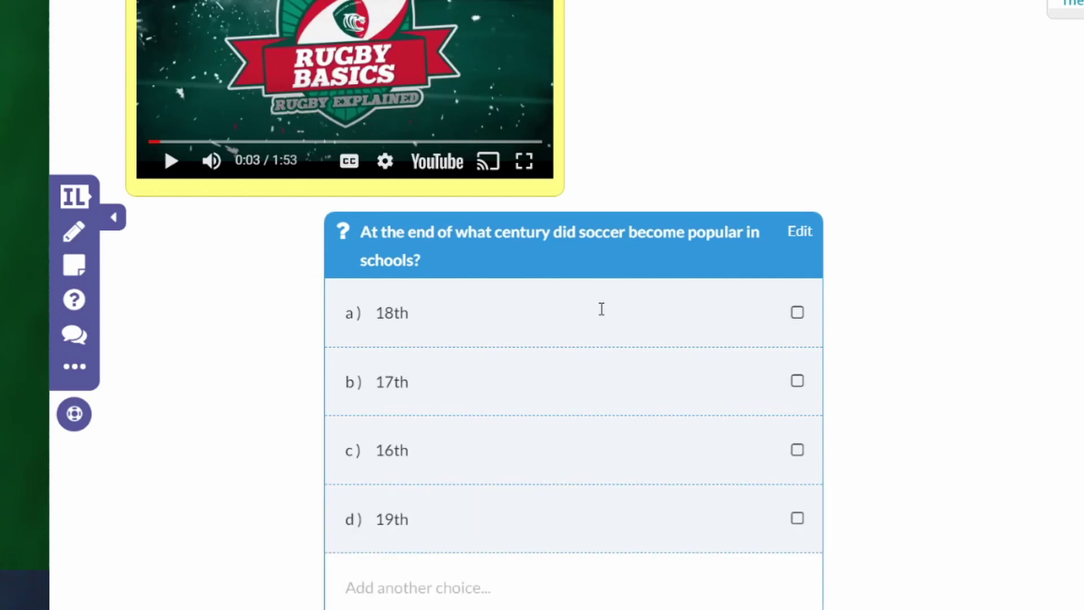
scroll(601, 311, down, 1)
click(798, 442)
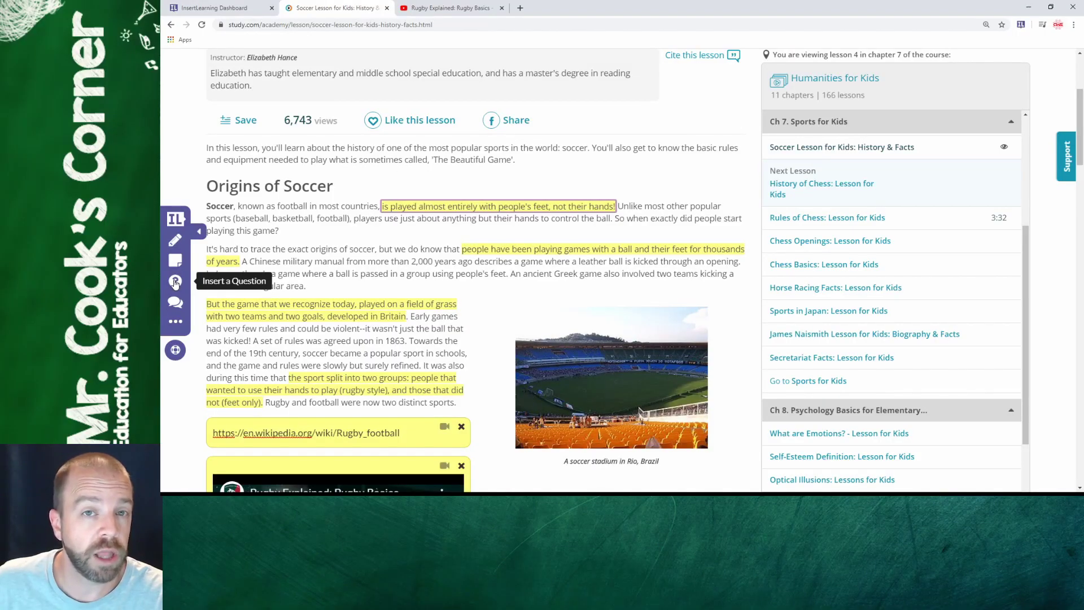
- Add the 'Identify the main idea of the text.' question stem after the second Origins paragraph
click(175, 280)
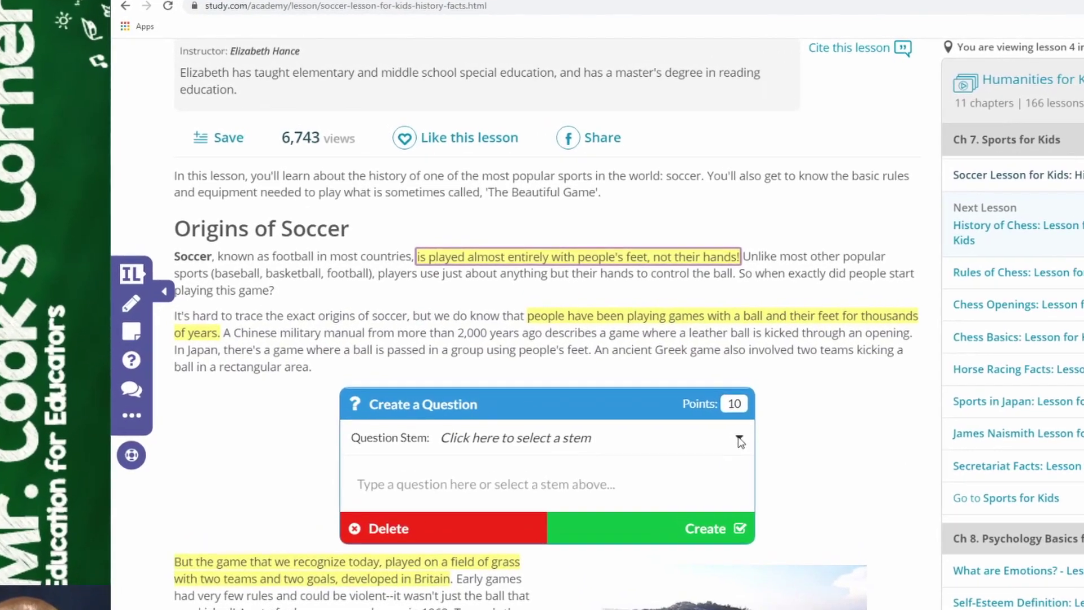
click(701, 410)
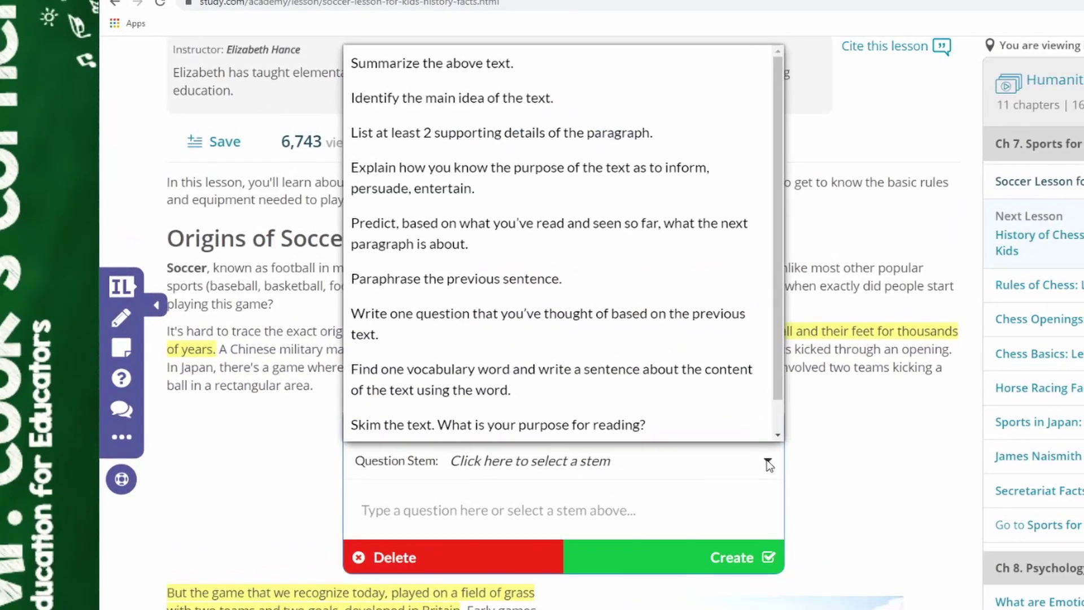
click(529, 97)
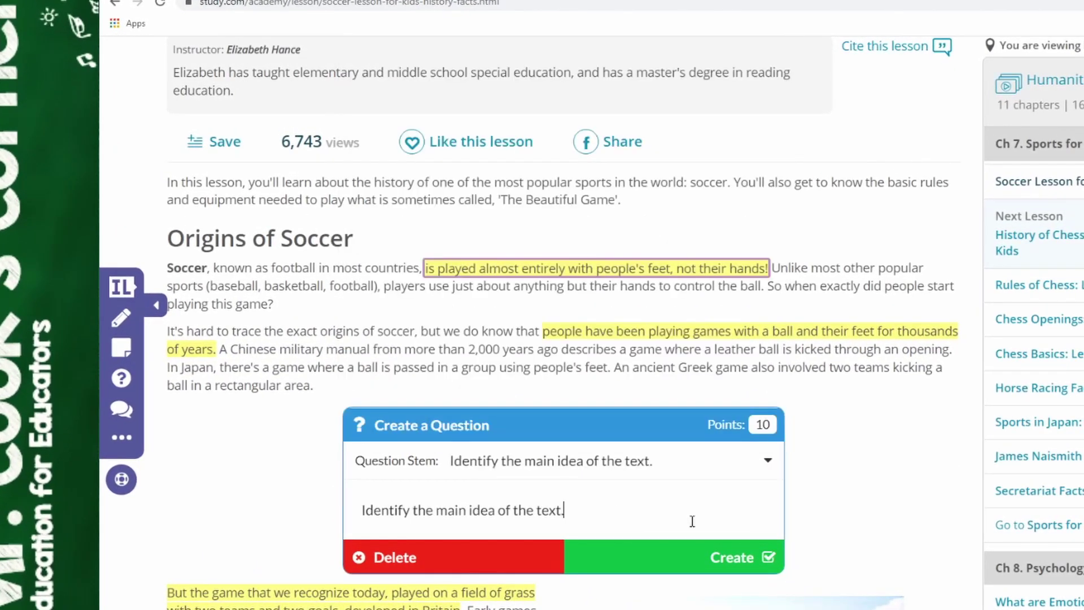
click(695, 565)
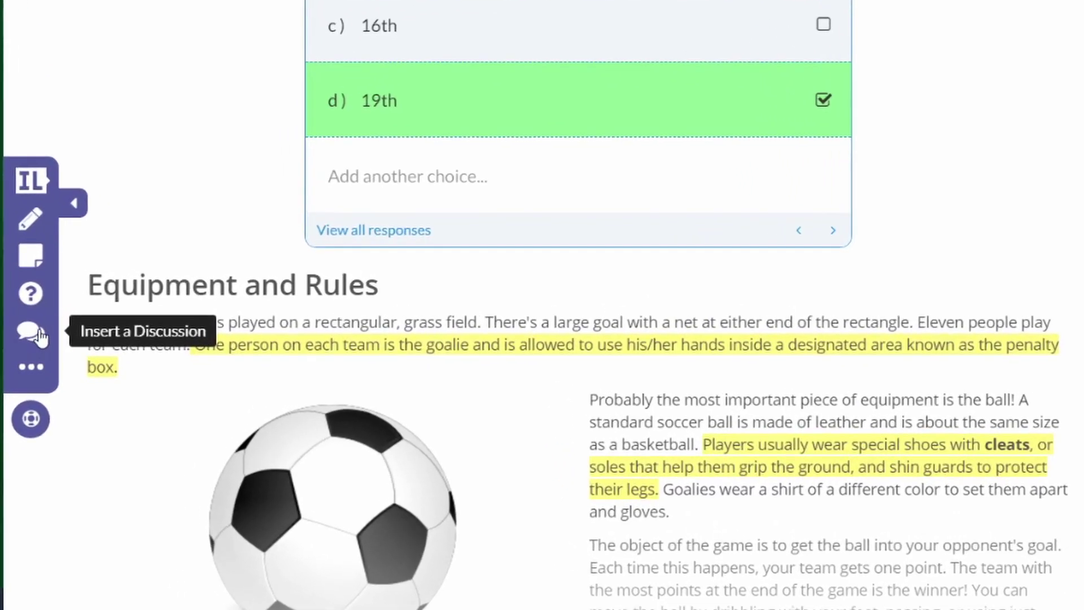
- Post a discussion asking why soccer has a goalie under Equipment and Rules
click(818, 347)
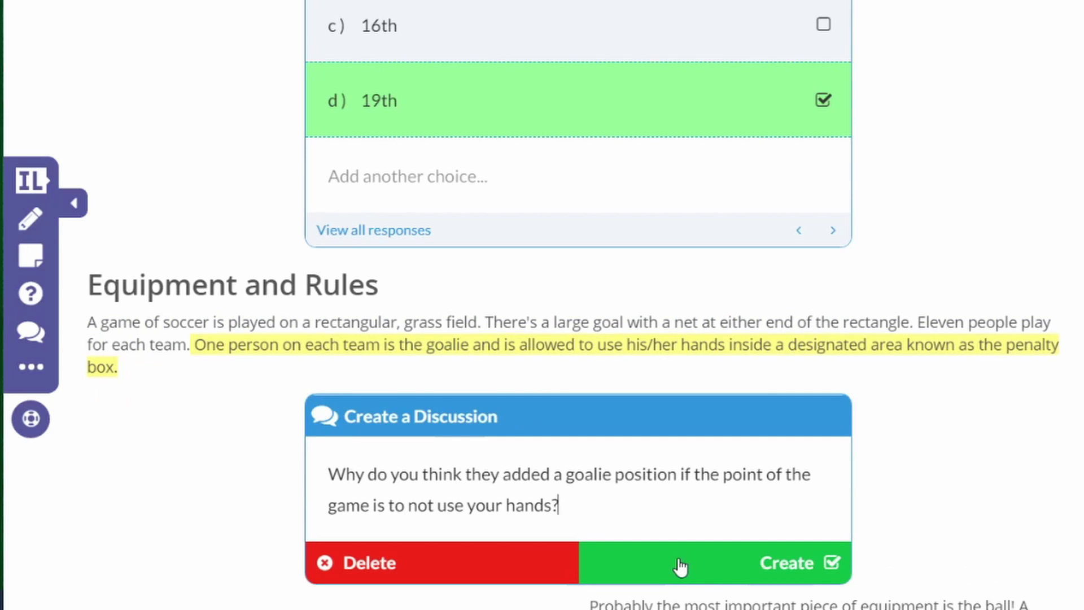
click(681, 566)
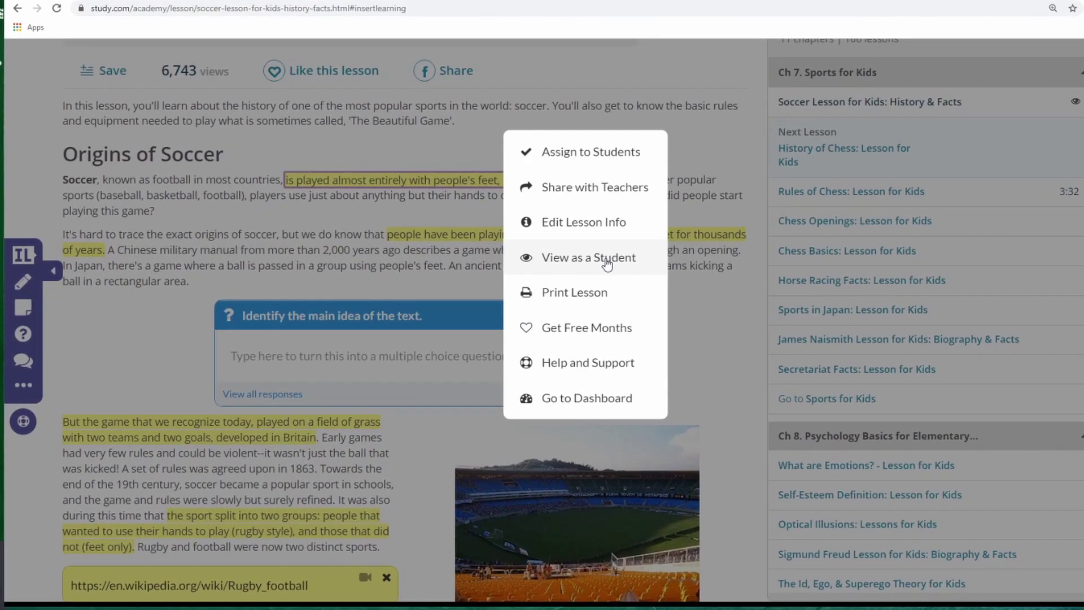
click(634, 226)
scroll(503, 144, up, 3)
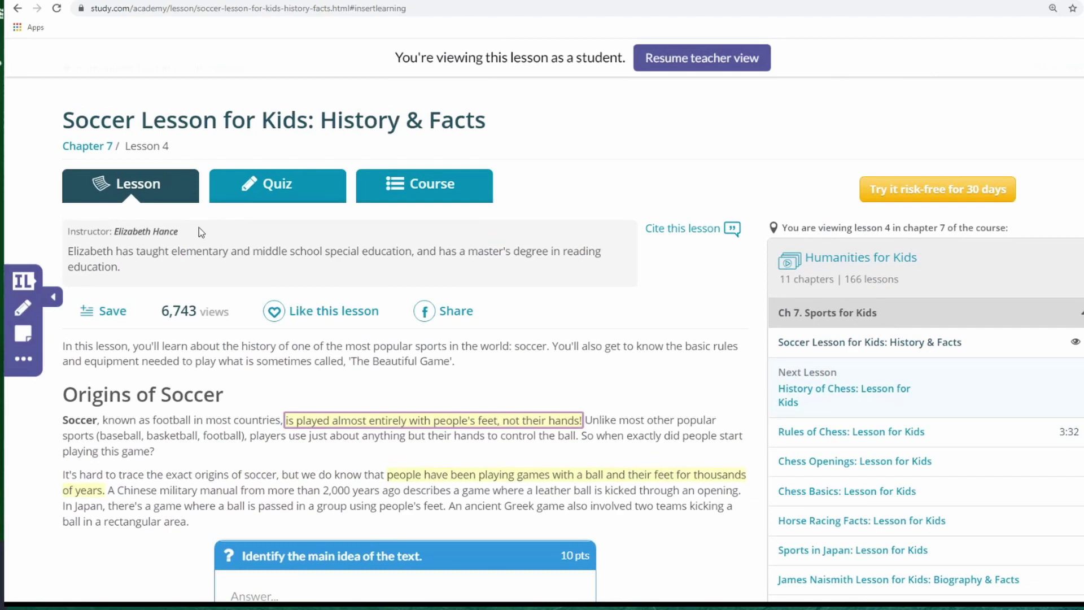
scroll(401, 390, down, 15)
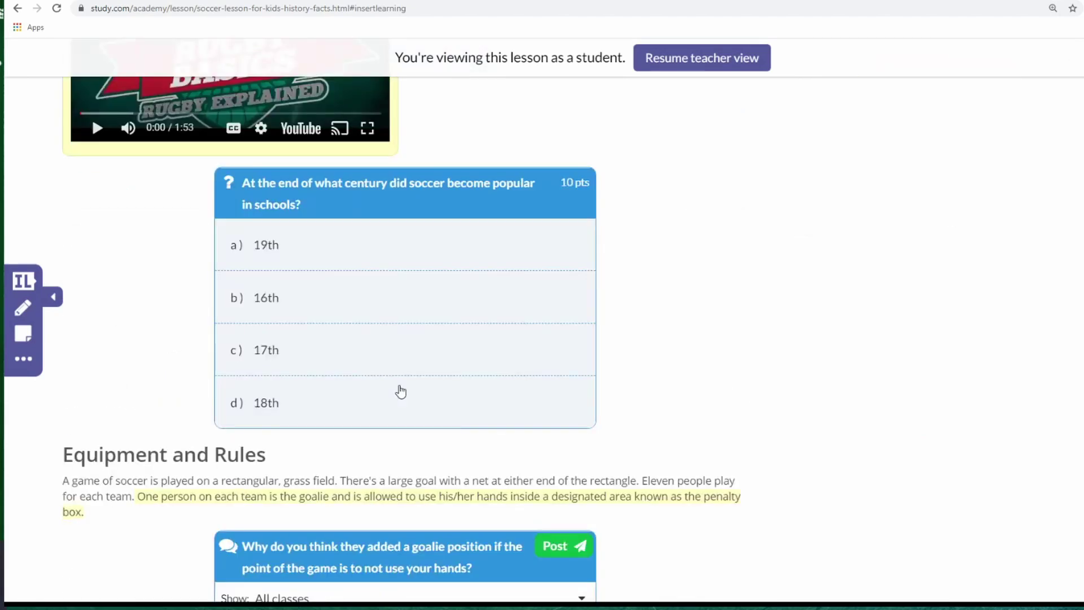
scroll(400, 391, down, 3)
scroll(213, 392, down, 3)
scroll(339, 381, down, 2)
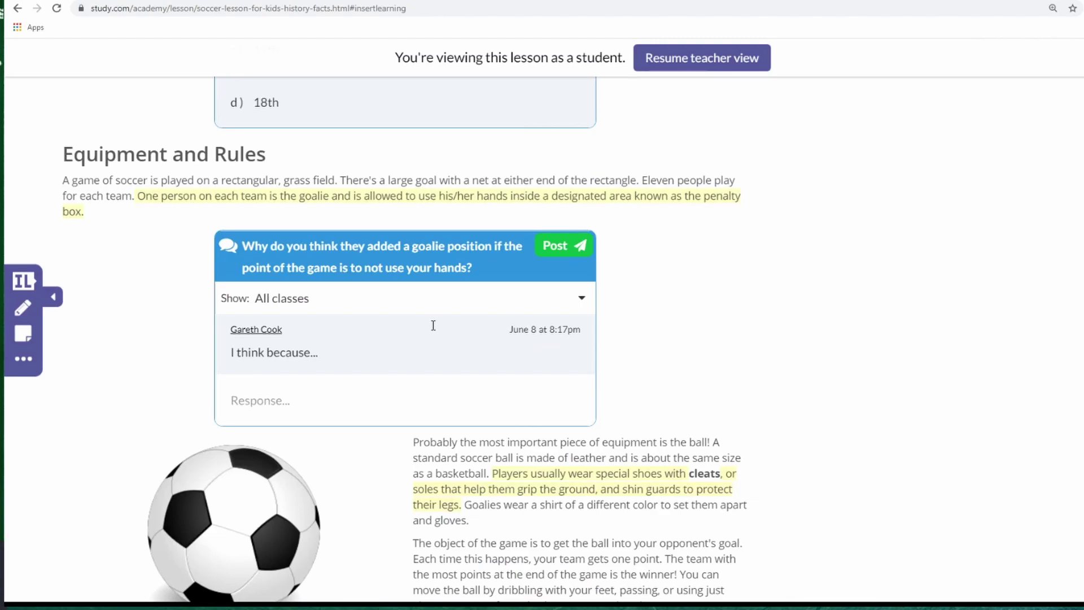
scroll(396, 397, down, 3)
scroll(393, 392, up, 4)
scroll(393, 392, up, 8)
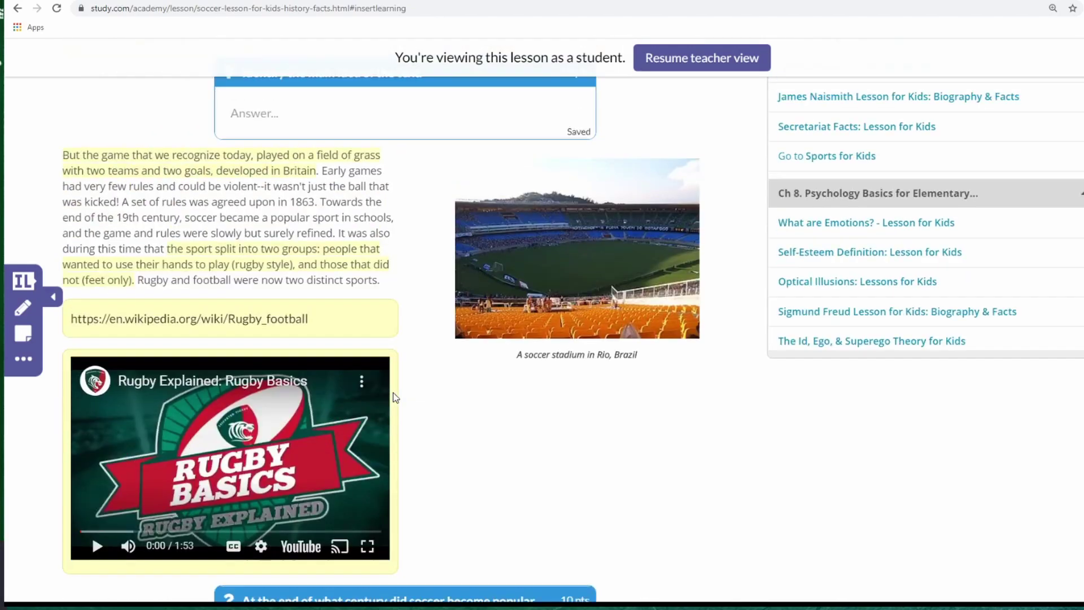
scroll(393, 393, up, 8)
click(663, 60)
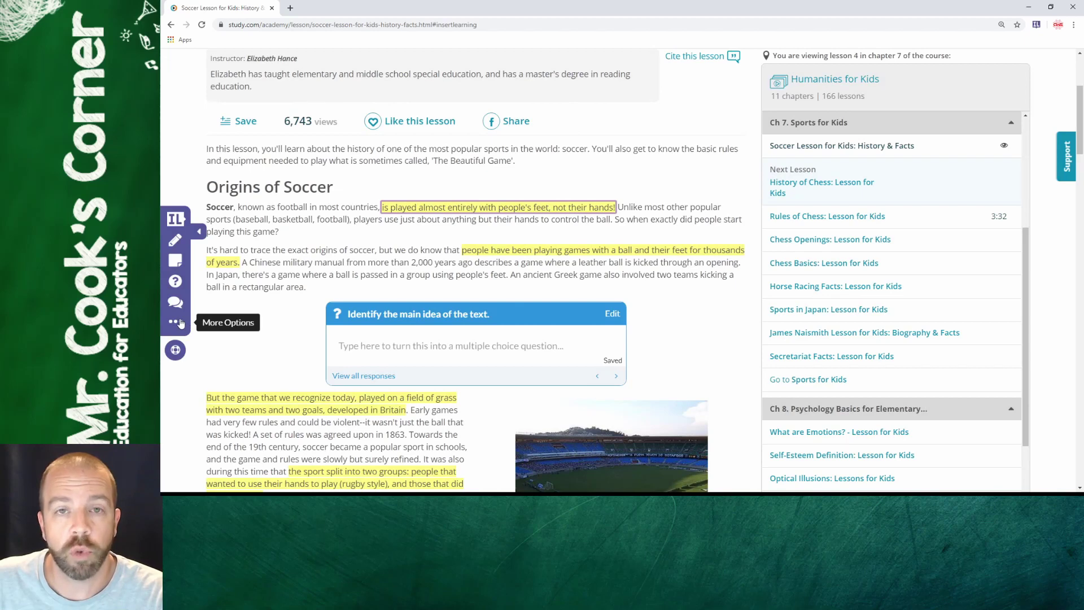
- Go to the Lessons dashboard listing Soccer Lesson for Kids: History & Facts
click(176, 322)
click(592, 333)
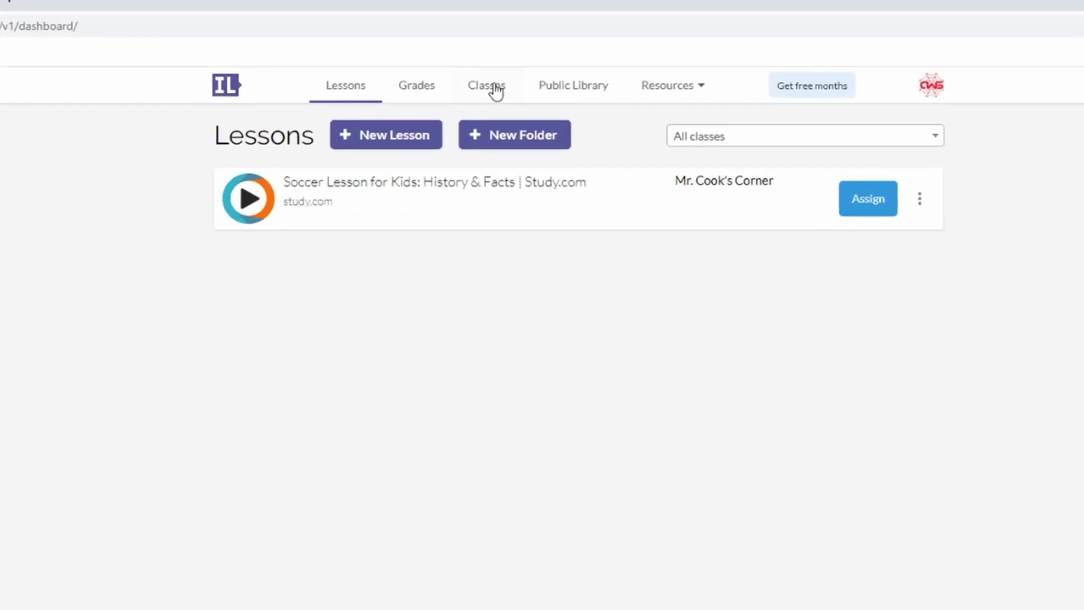
click(569, 59)
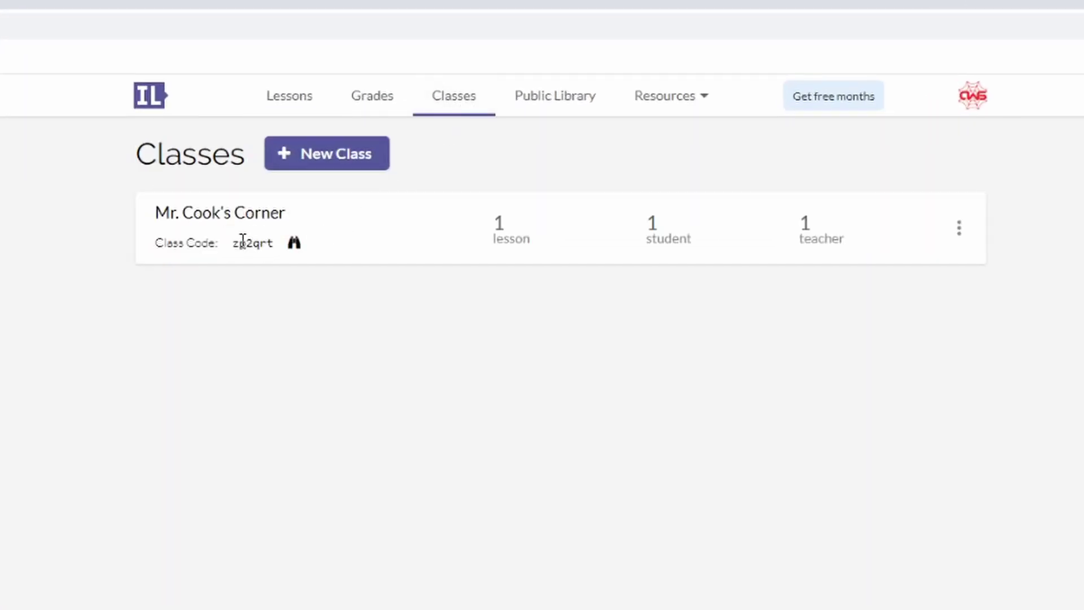
drag(234, 243, 270, 247)
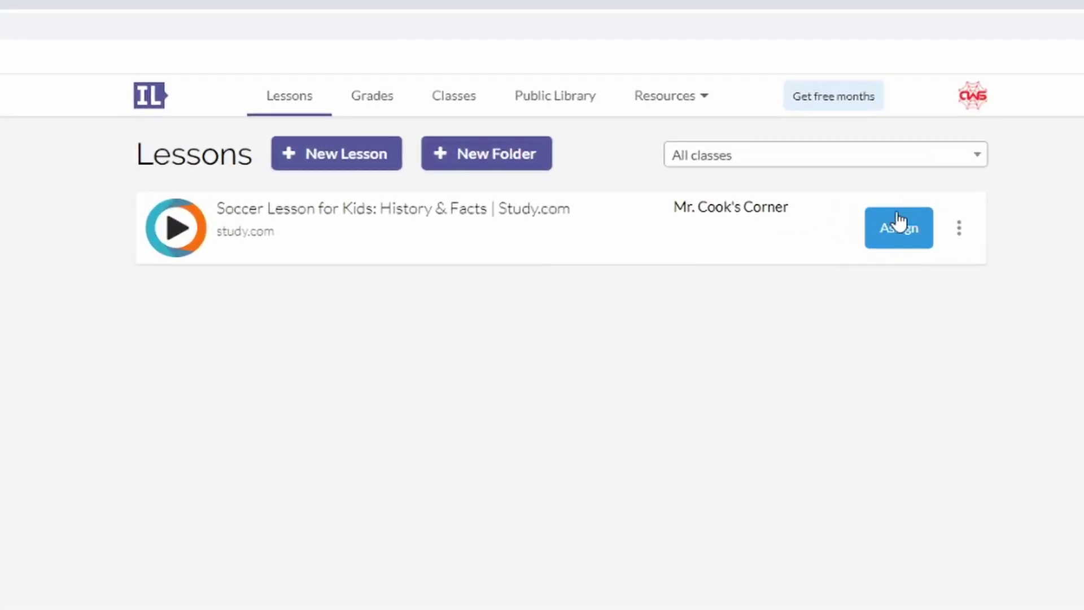
- Copy the soccer lesson's share link from its Assign options
click(894, 233)
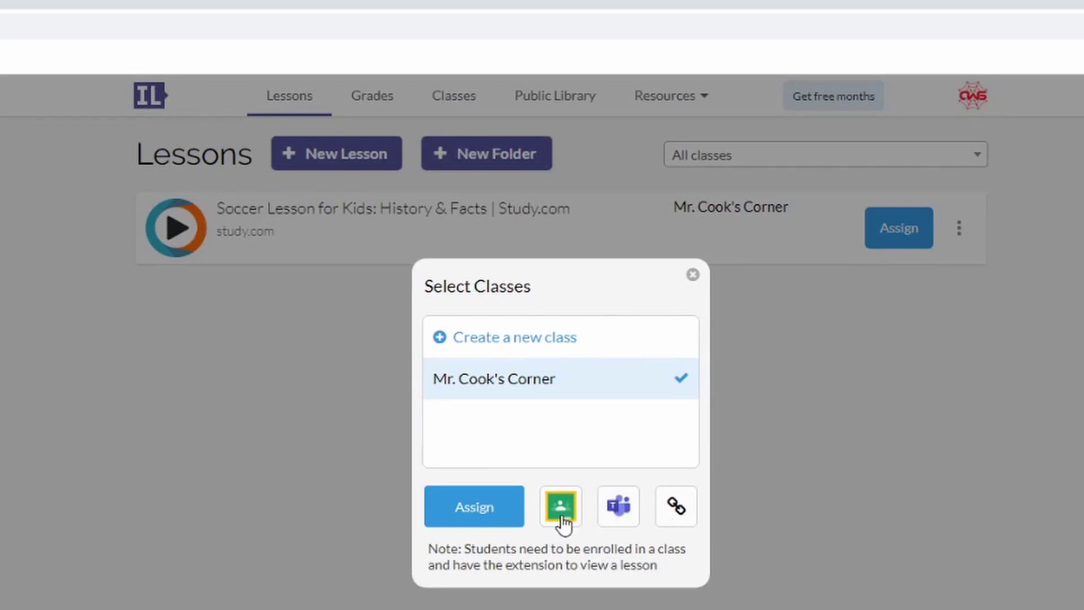
click(676, 507)
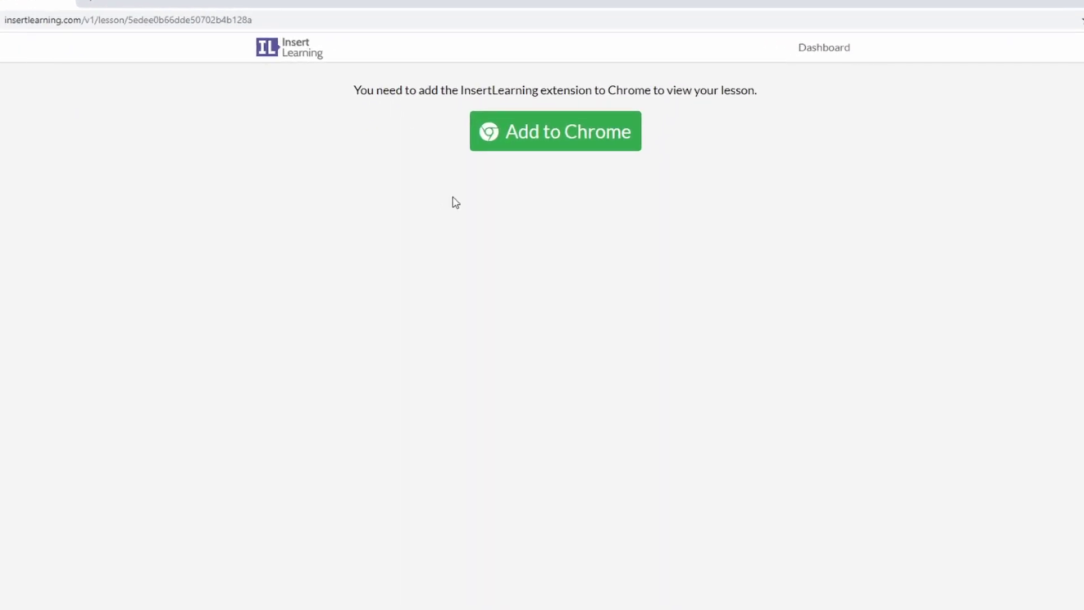
- Install the InsertLearning Chrome extension from the Chrome Web Store
click(563, 136)
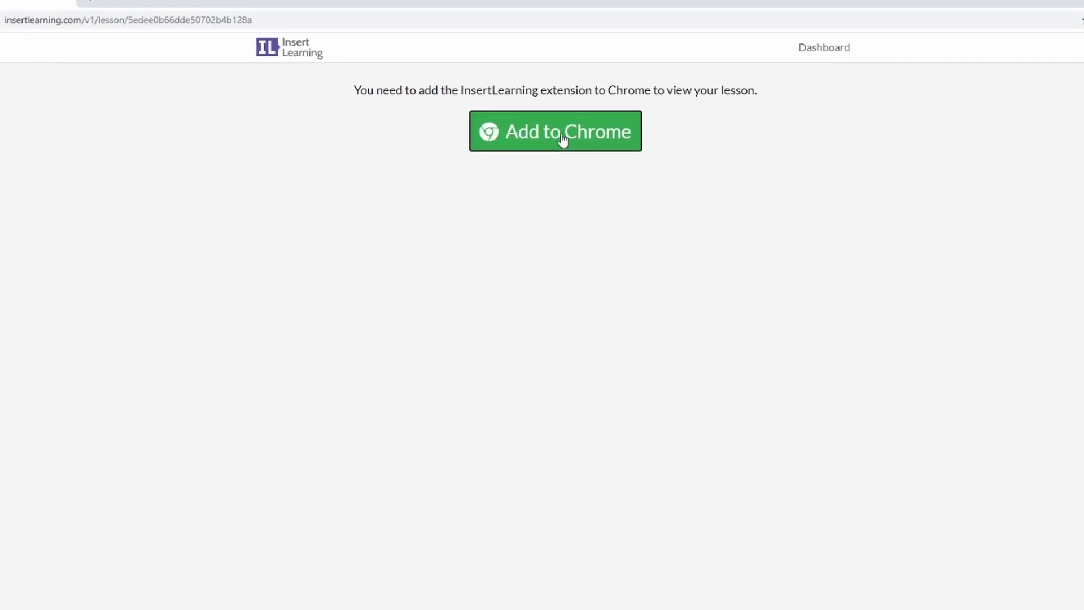
click(833, 148)
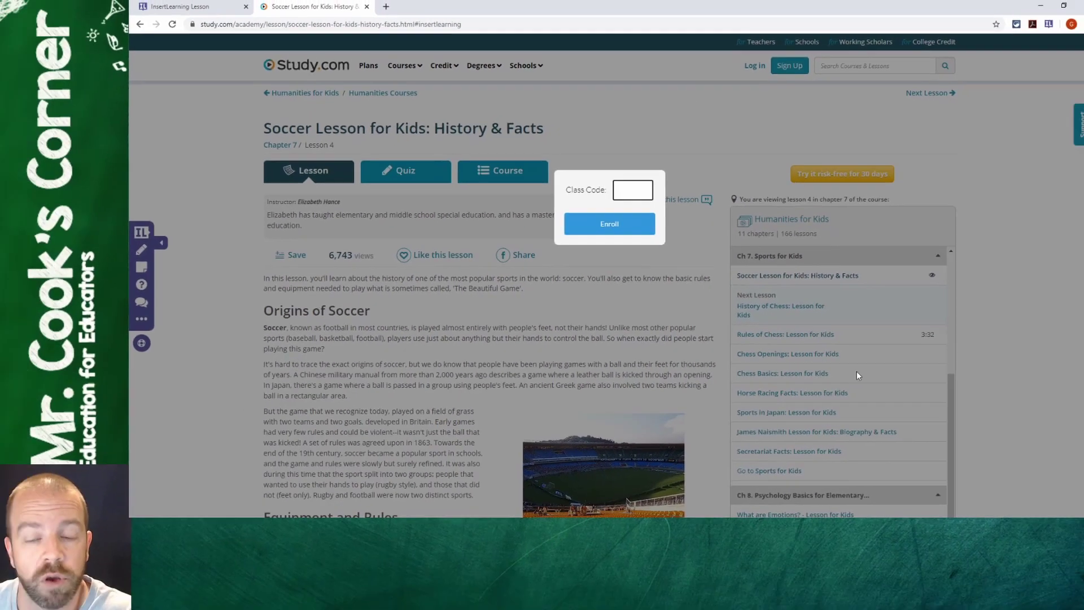
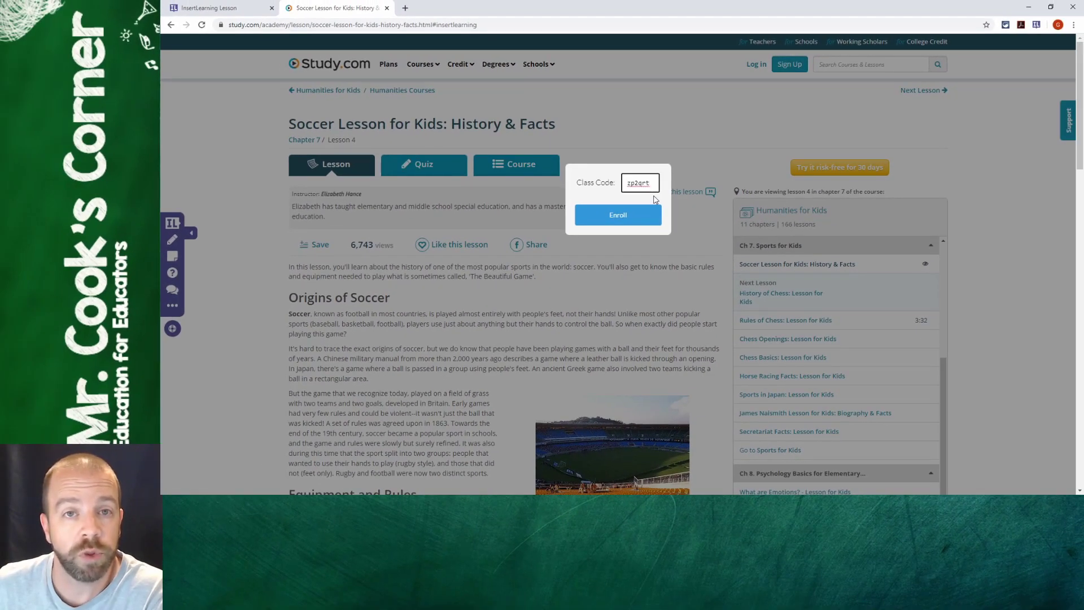
key(Return)
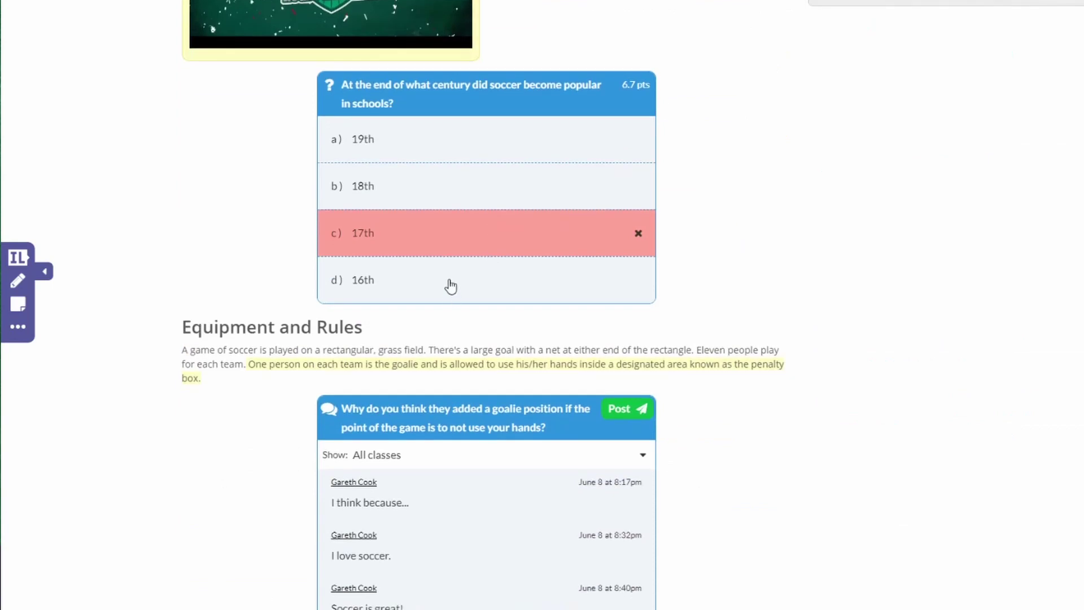
scroll(458, 261, down, 2)
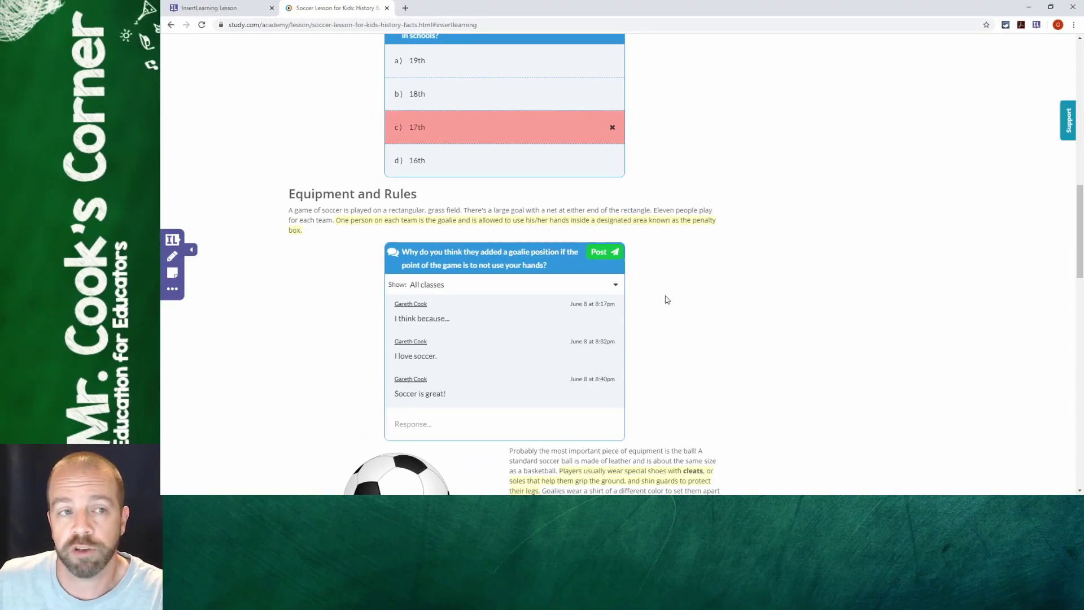
- Return to the dashboard and show the soccer lesson's student responses on the Grades page
click(384, 8)
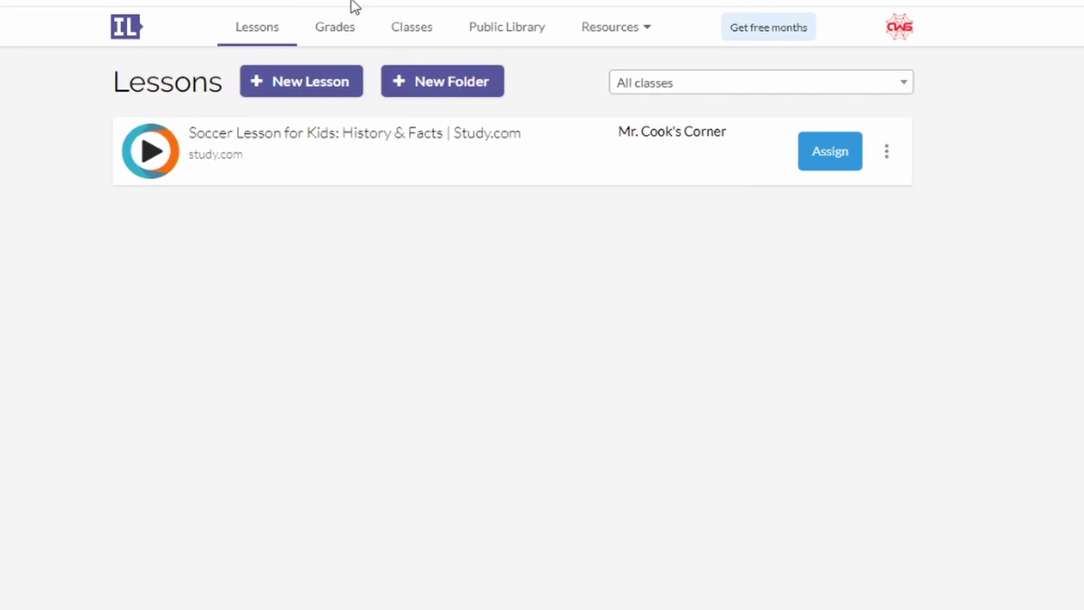
click(335, 27)
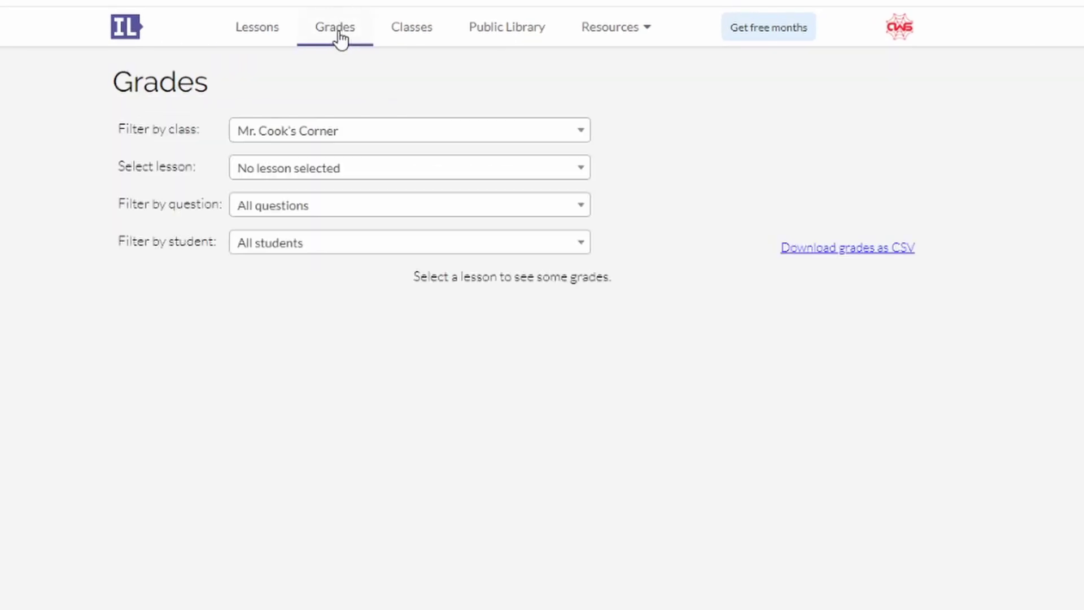
click(341, 168)
click(347, 248)
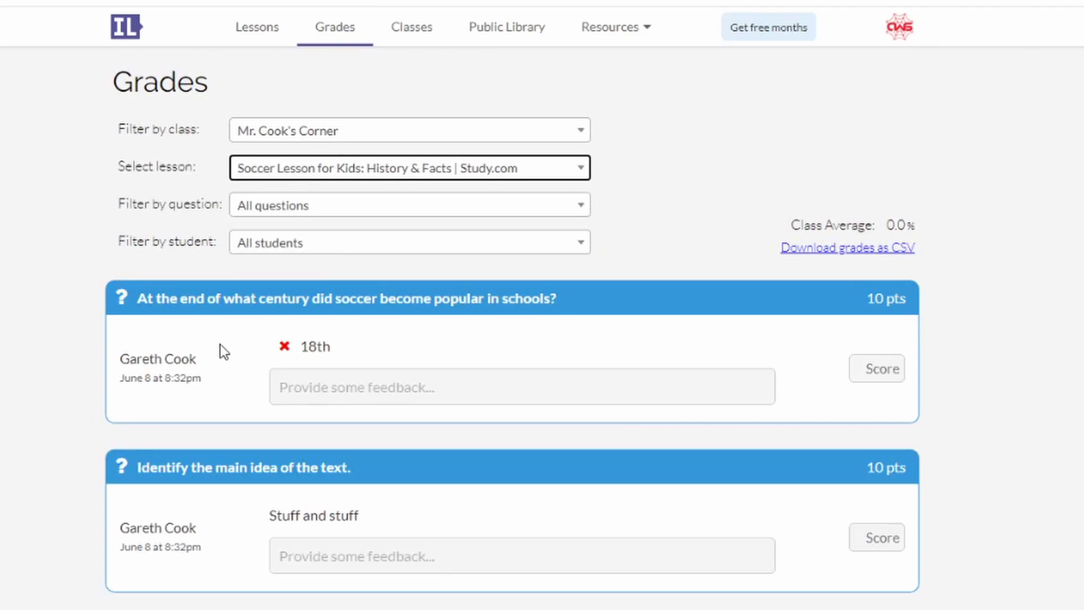